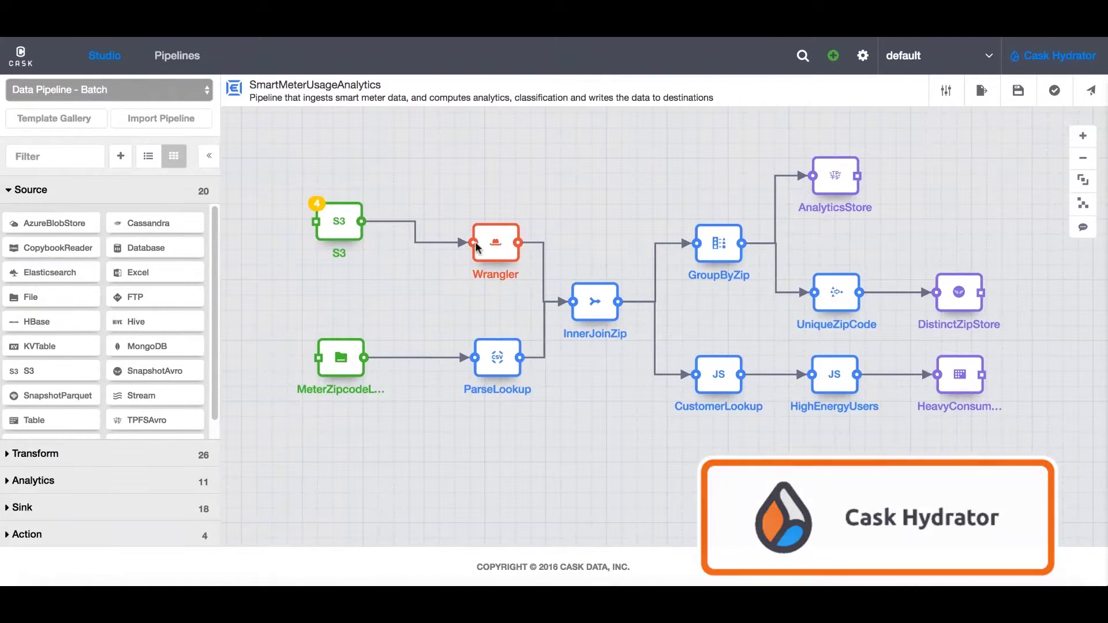
Publish SmartMeterUsageAnalytics, run it to completion, review its logs, and return to Studio.
{"action": "left_click", "coordinate": [1091, 90]}
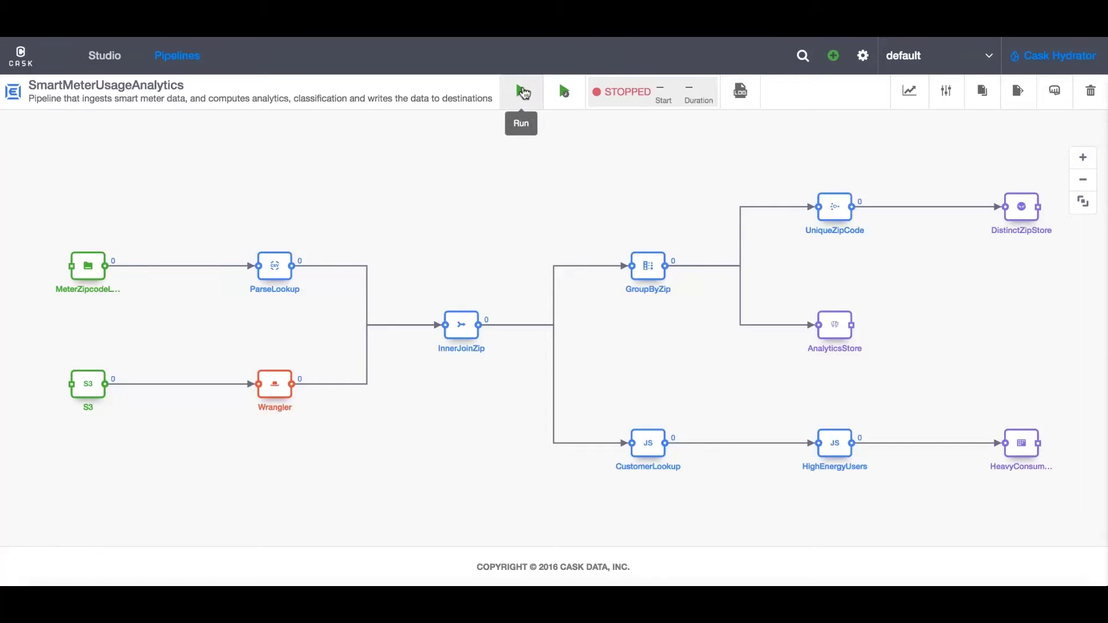
{"action": "left_click", "coordinate": [523, 92]}
{"action": "left_click", "coordinate": [1005, 185]}
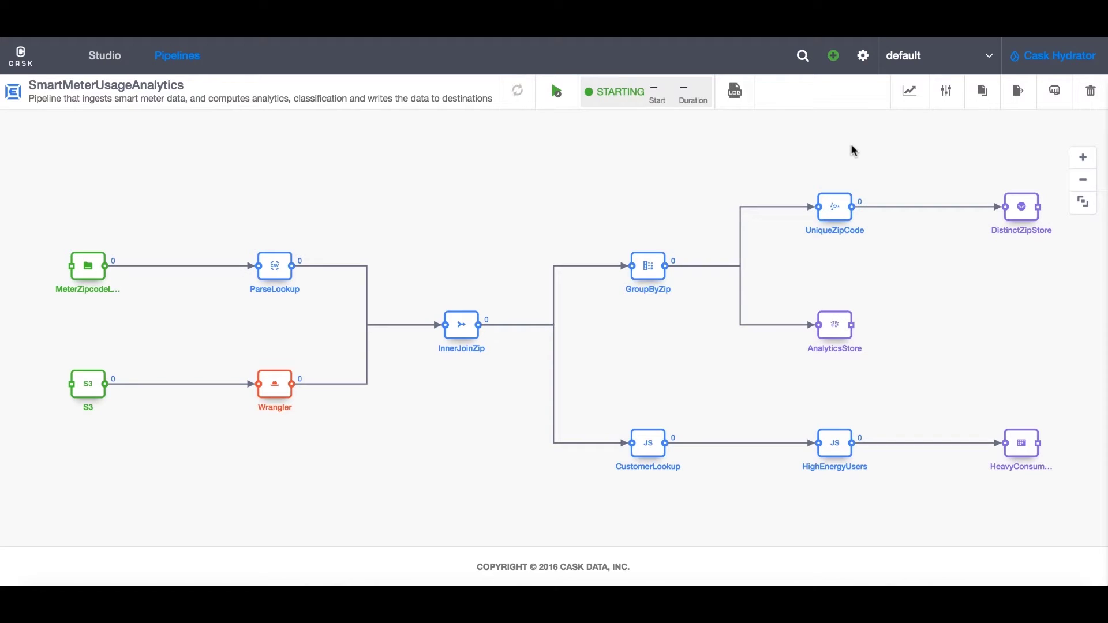
{"action": "left_click", "coordinate": [736, 94]}
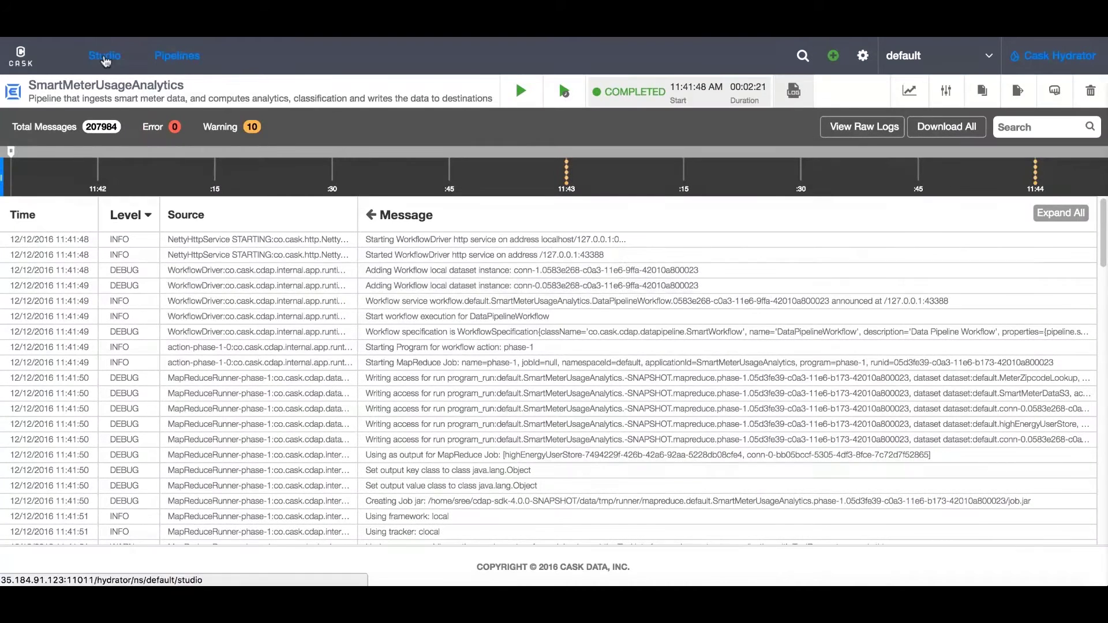
{"action": "left_click", "coordinate": [105, 57]}
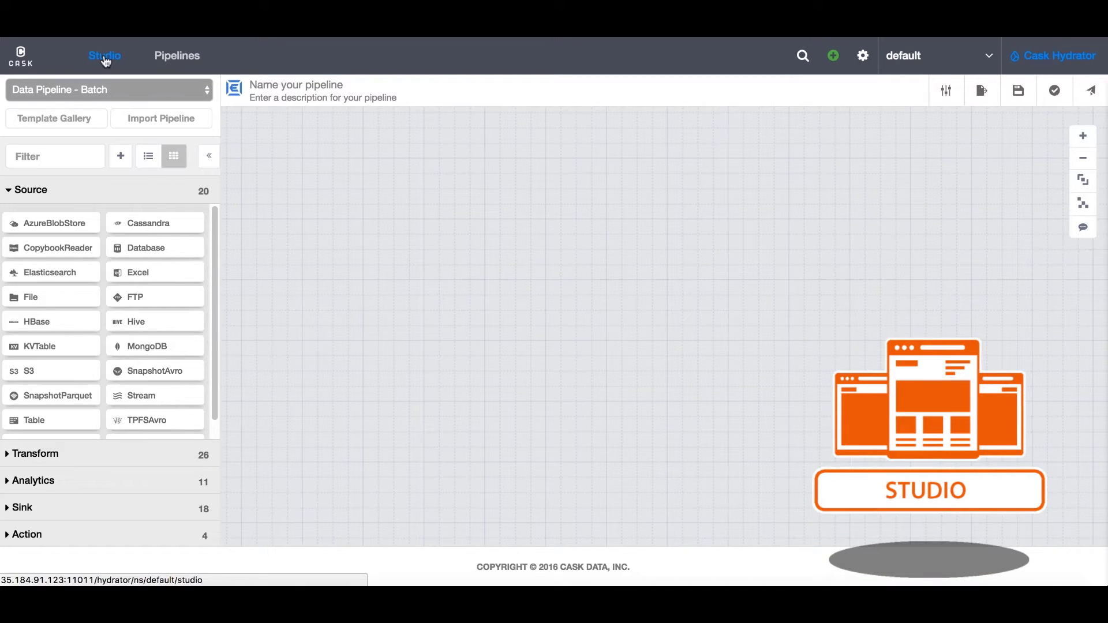
Keep Data Pipeline - Batch and expand the Transform, Analytics, Sink and Action plugin lists.
{"action": "left_click", "coordinate": [105, 89]}
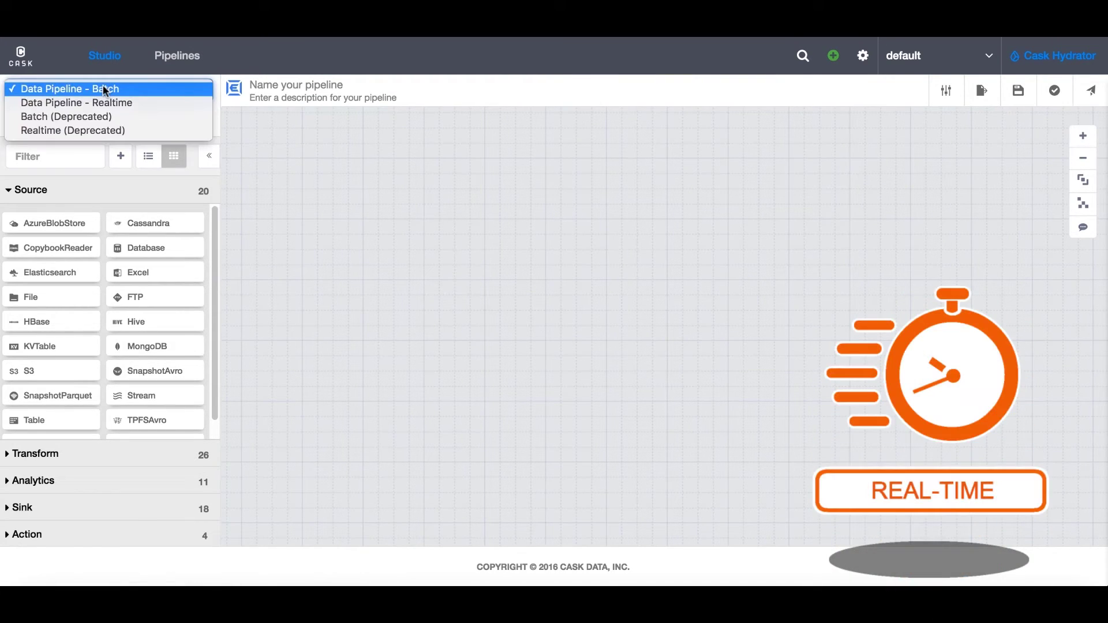
{"action": "left_click", "coordinate": [75, 196]}
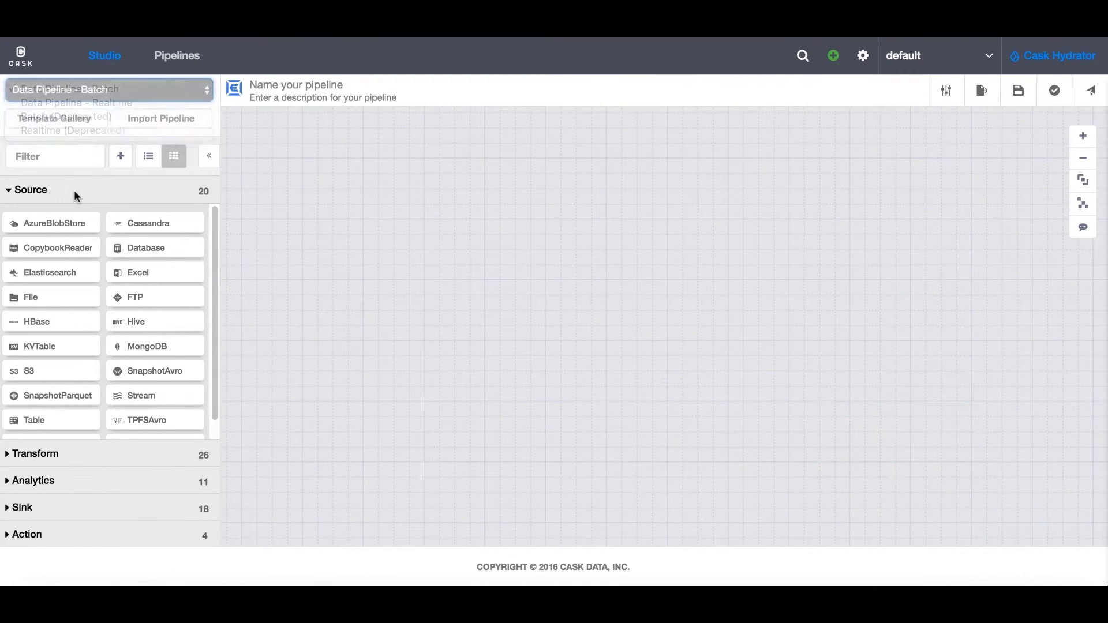
{"action": "left_click", "coordinate": [59, 455]}
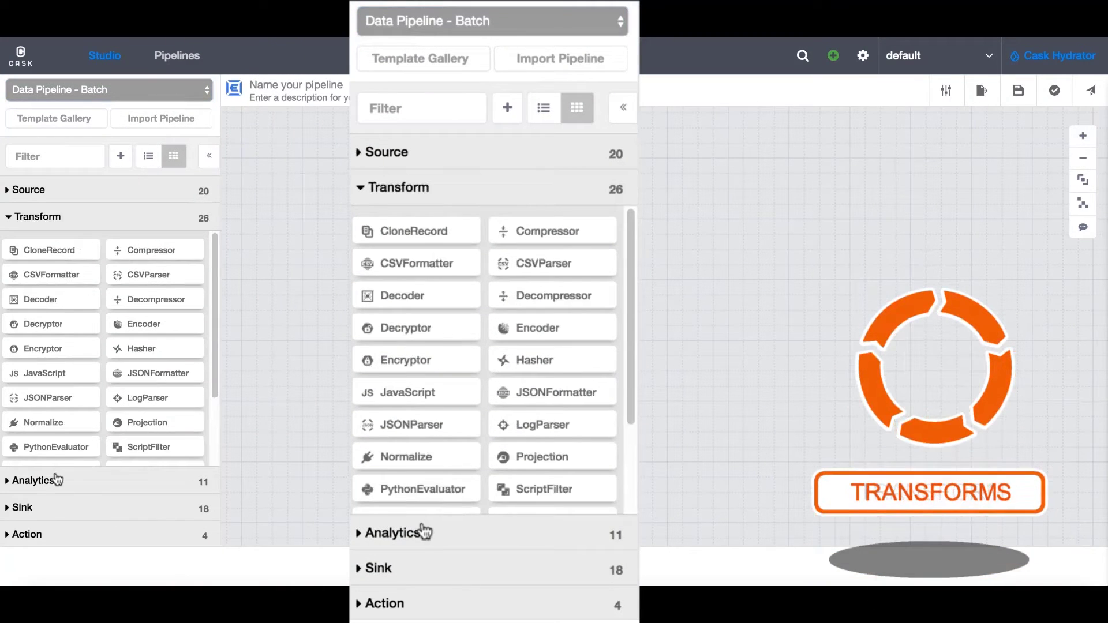
{"action": "left_click", "coordinate": [55, 481]}
{"action": "left_click", "coordinate": [49, 510]}
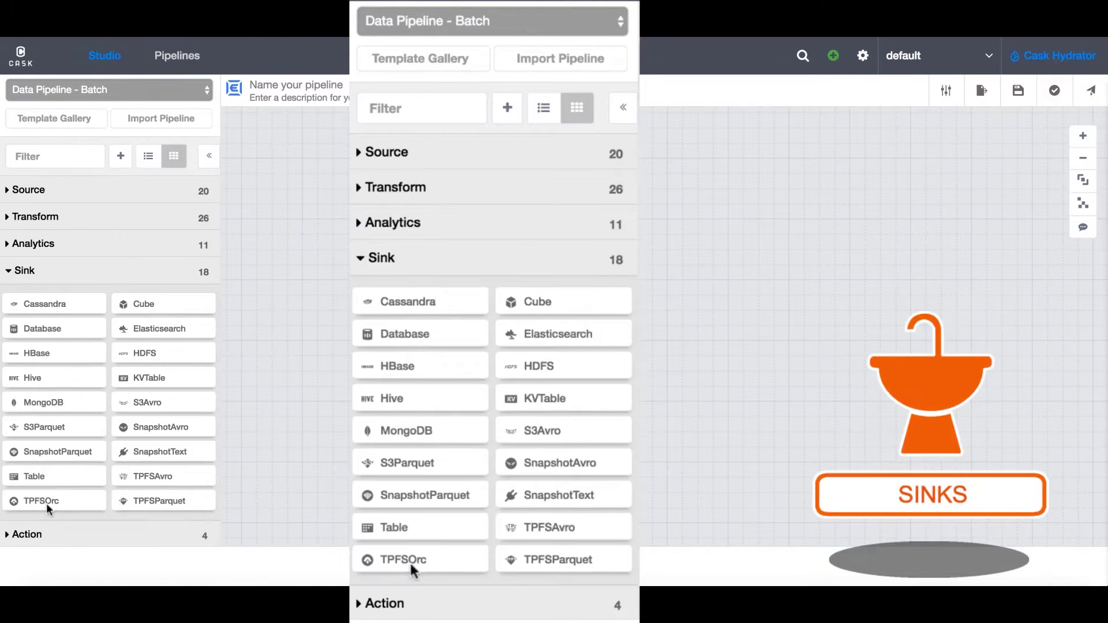
{"action": "left_click", "coordinate": [43, 534]}
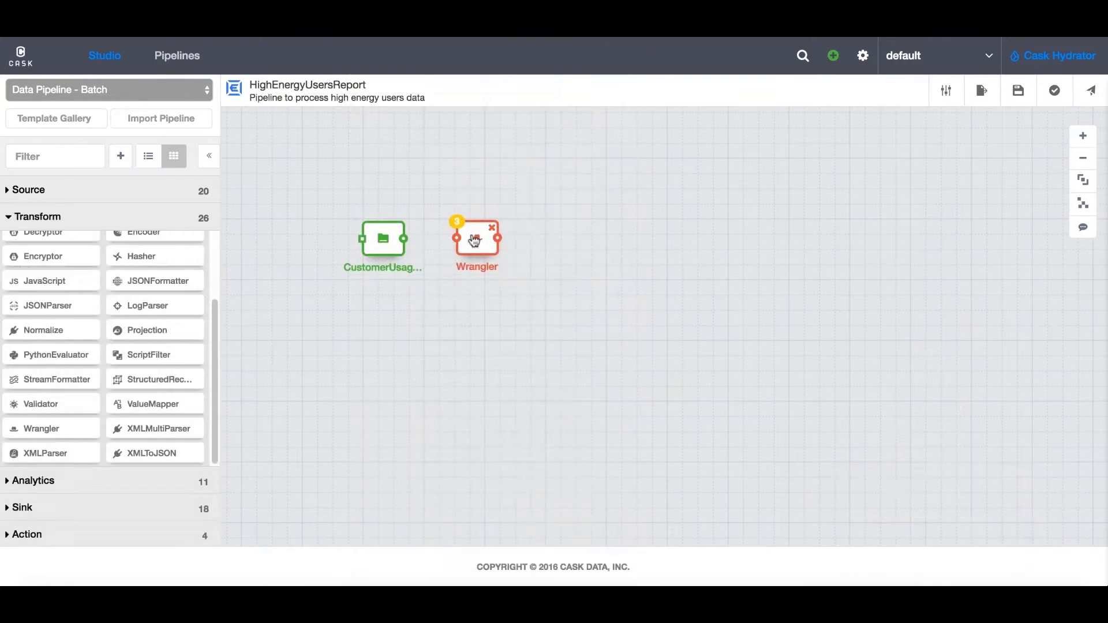
Launch Cask Wrangler and load the customer usage data file into its table.
{"action": "left_click", "coordinate": [475, 240]}
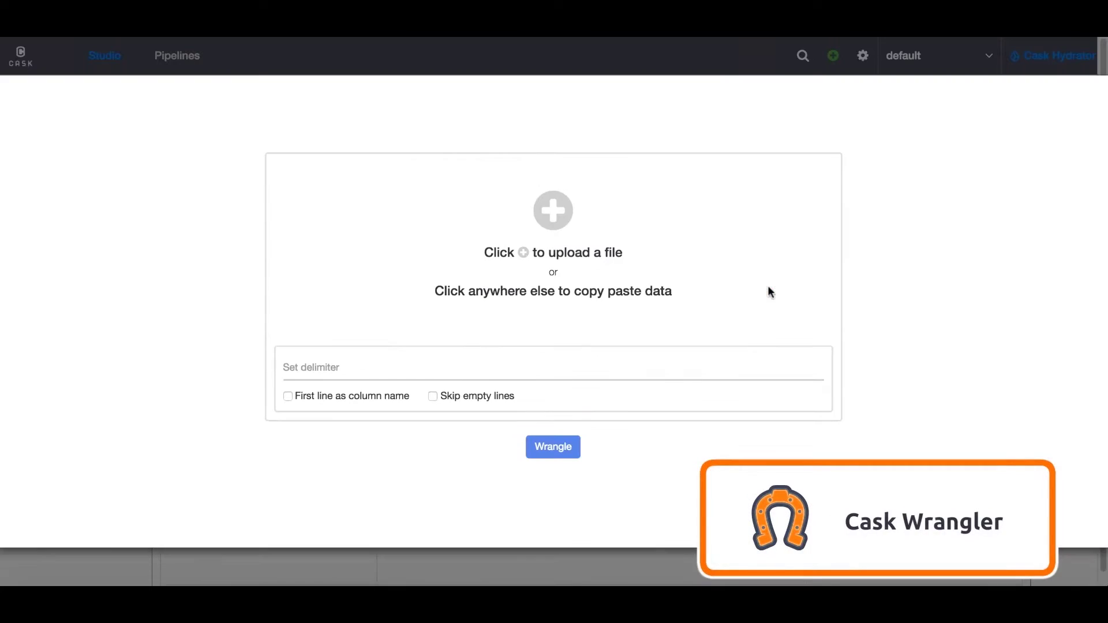
{"action": "left_click", "coordinate": [561, 217]}
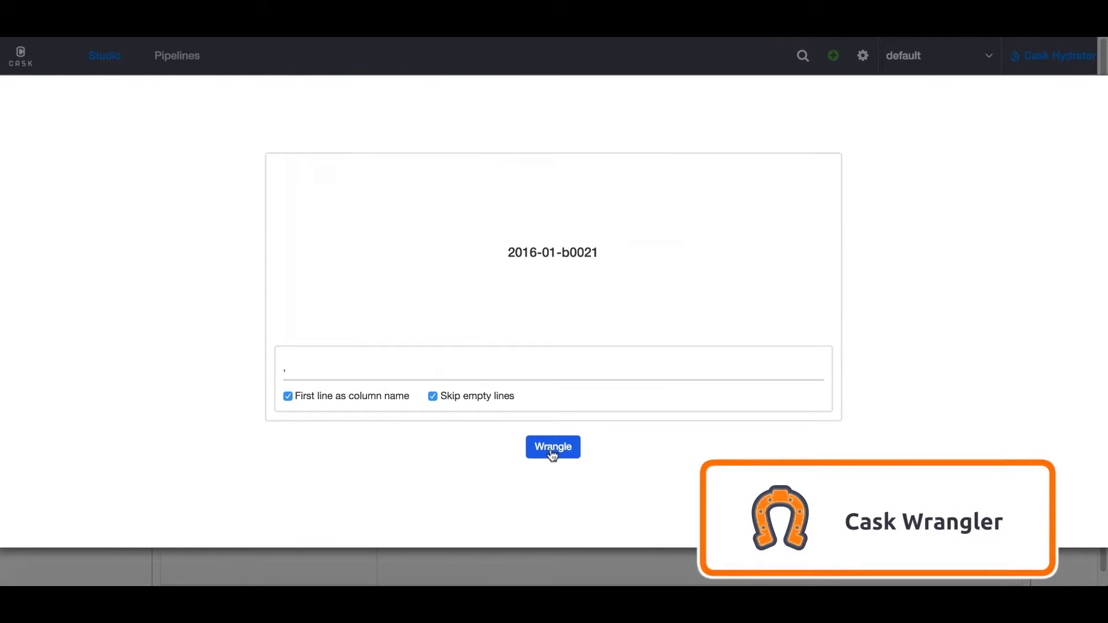
{"action": "left_click", "coordinate": [552, 447]}
Merge last_name with first_name into a name column, drop first_name, and chart the usage data.
{"action": "left_click", "coordinate": [610, 148]}
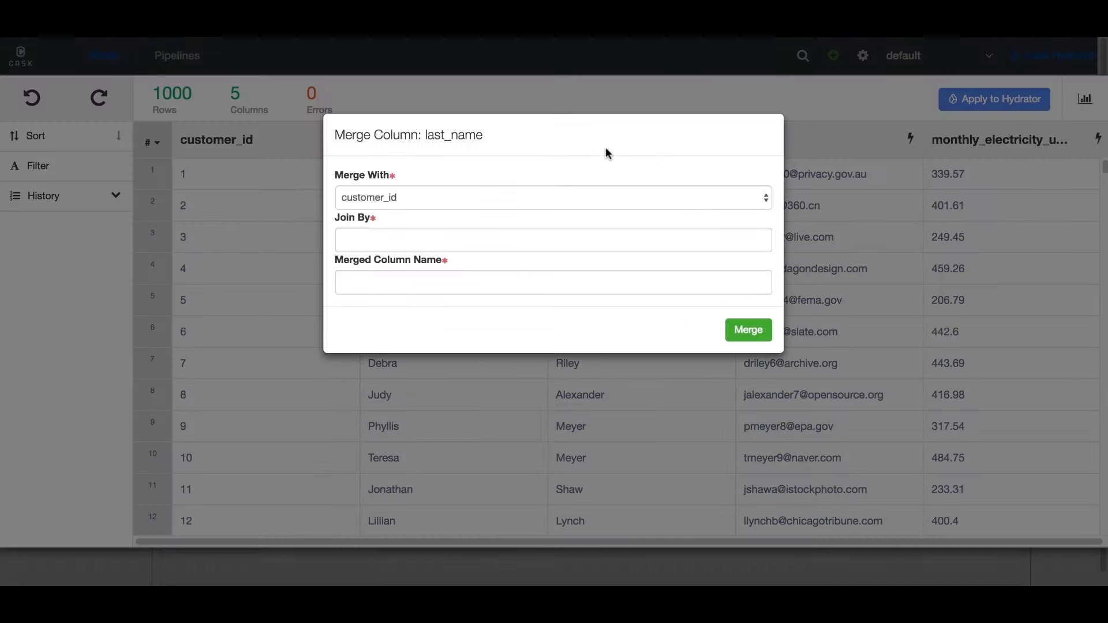
{"action": "left_click", "coordinate": [549, 198]}
{"action": "left_click", "coordinate": [501, 240]}
{"action": "type", "text": "ame"}
{"action": "left_click", "coordinate": [745, 333]}
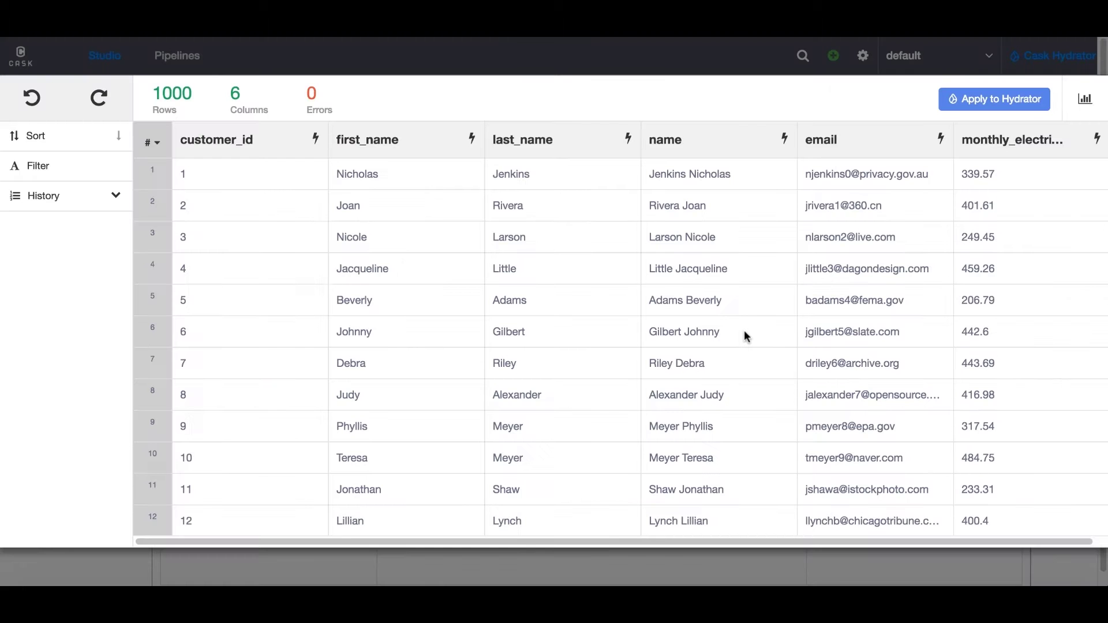
{"action": "left_click", "coordinate": [313, 148]}
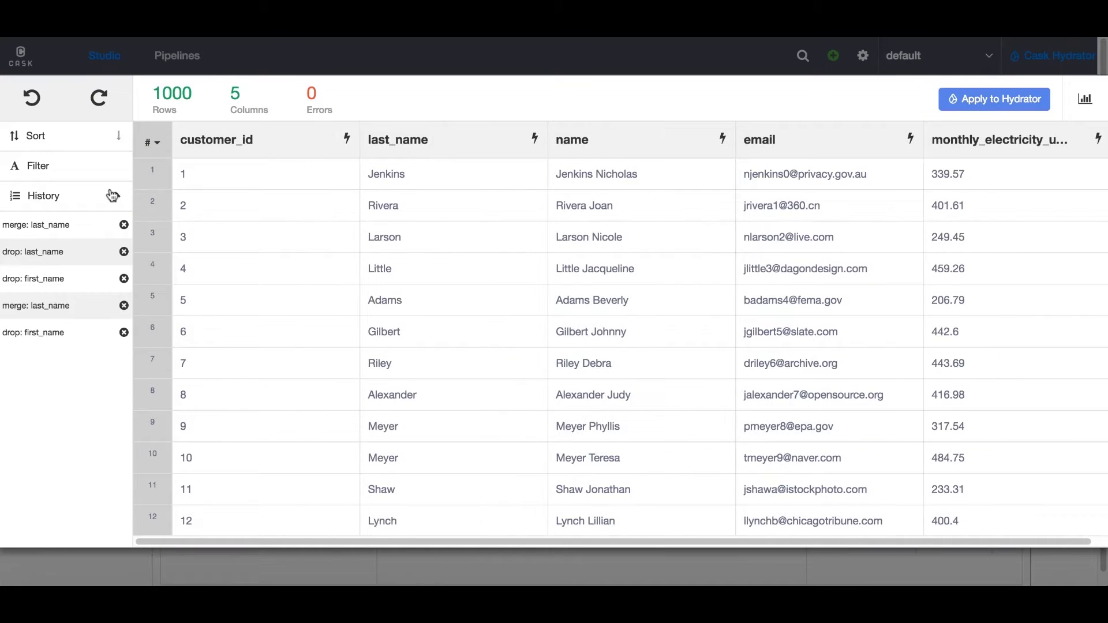
{"action": "left_click", "coordinate": [1084, 104]}
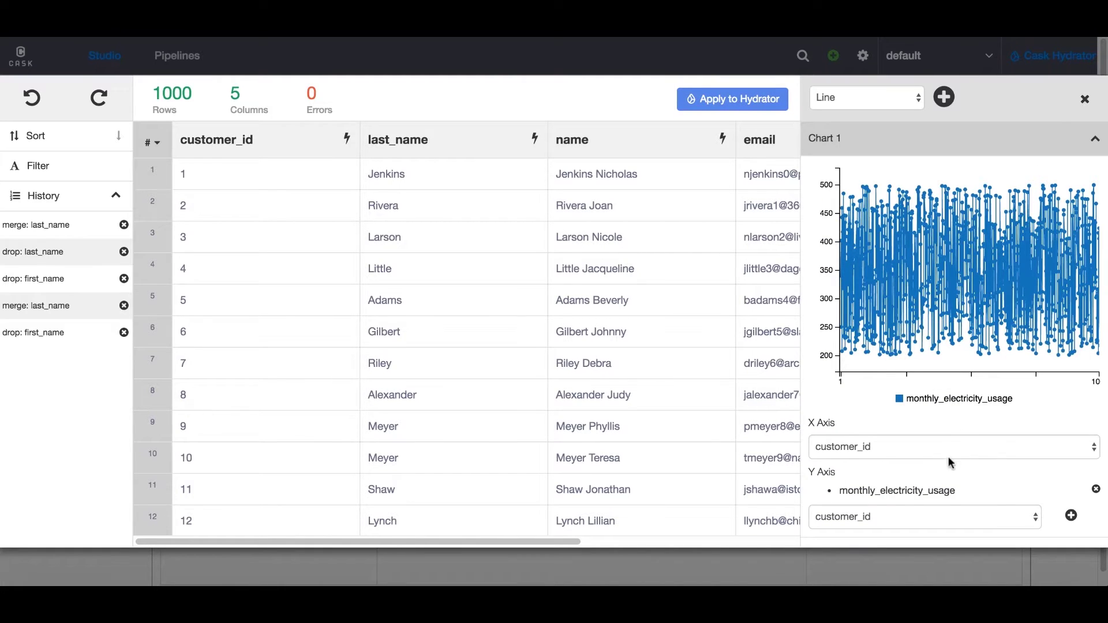
Apply the Wrangler recipe to the HighEnergyUsersReport pipeline and return to the canvas.
{"action": "left_click", "coordinate": [731, 100]}
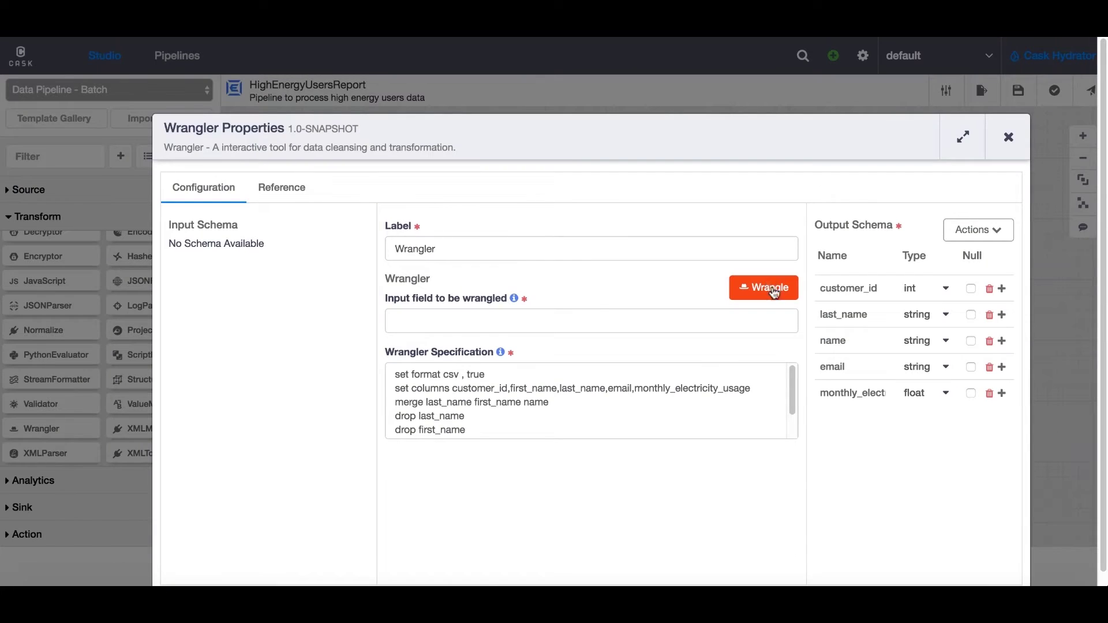
{"action": "left_click", "coordinate": [1010, 138]}
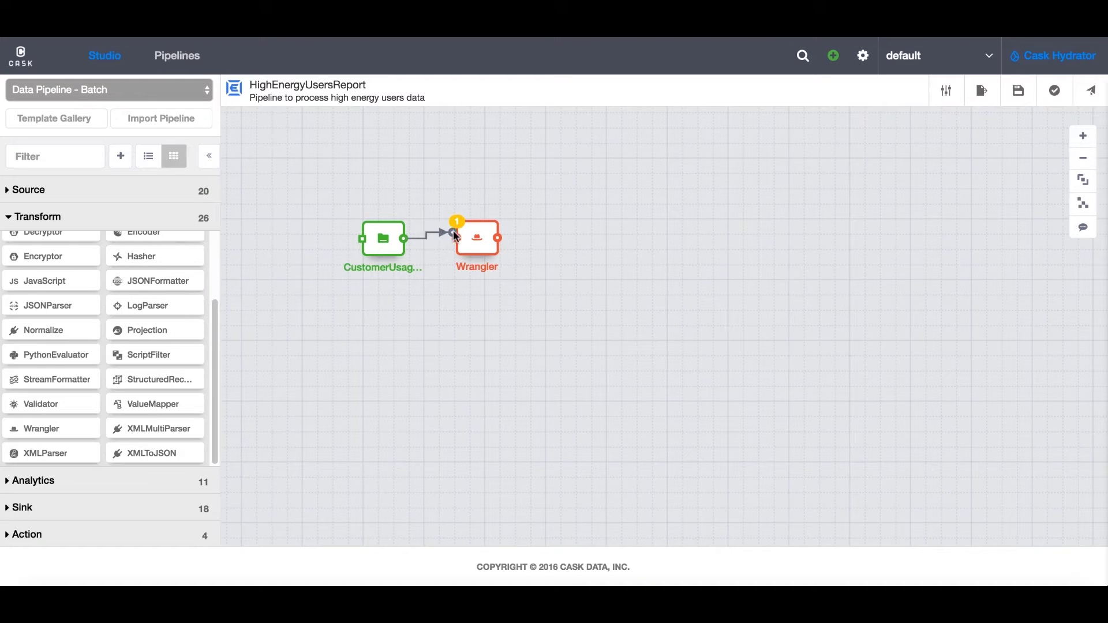
{"action": "left_click", "coordinate": [1067, 60]}
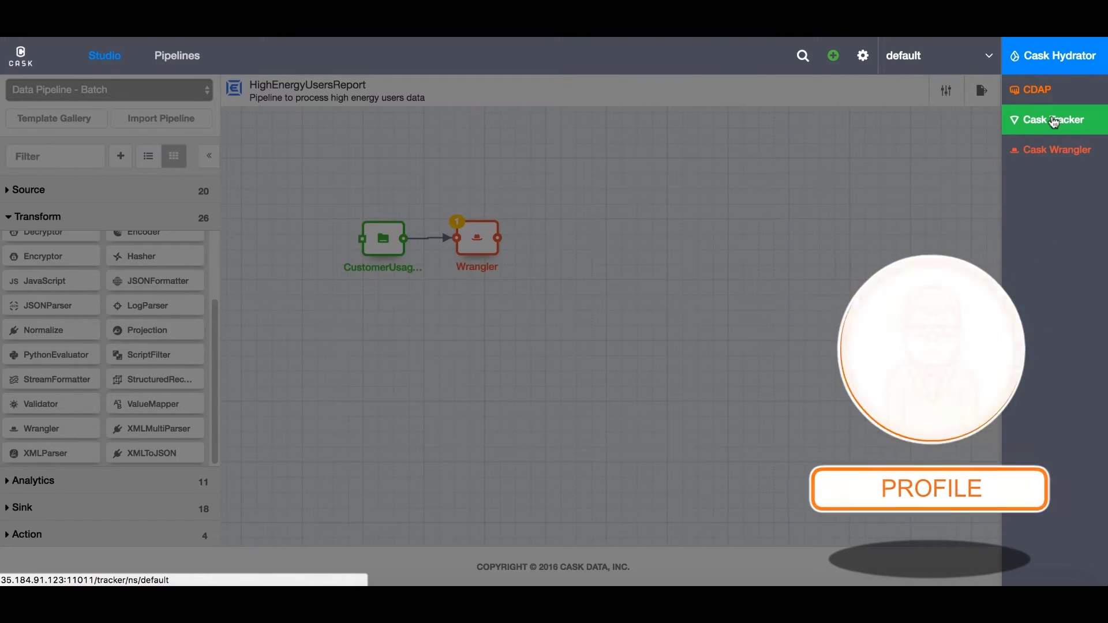
In Cask Tracker, search 'Analytics*' and bring up the AnalyticsStore dataset.
{"action": "left_click", "coordinate": [1054, 122]}
{"action": "left_click", "coordinate": [625, 277]}
{"action": "type", "text": "A"}
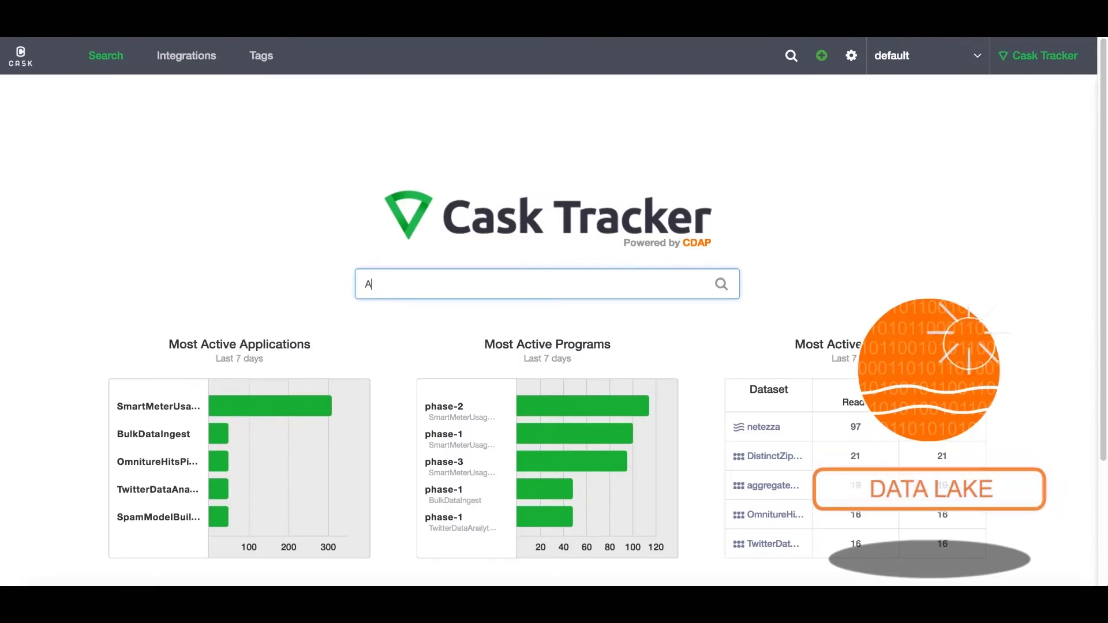
{"action": "type", "text": "nalyti"}
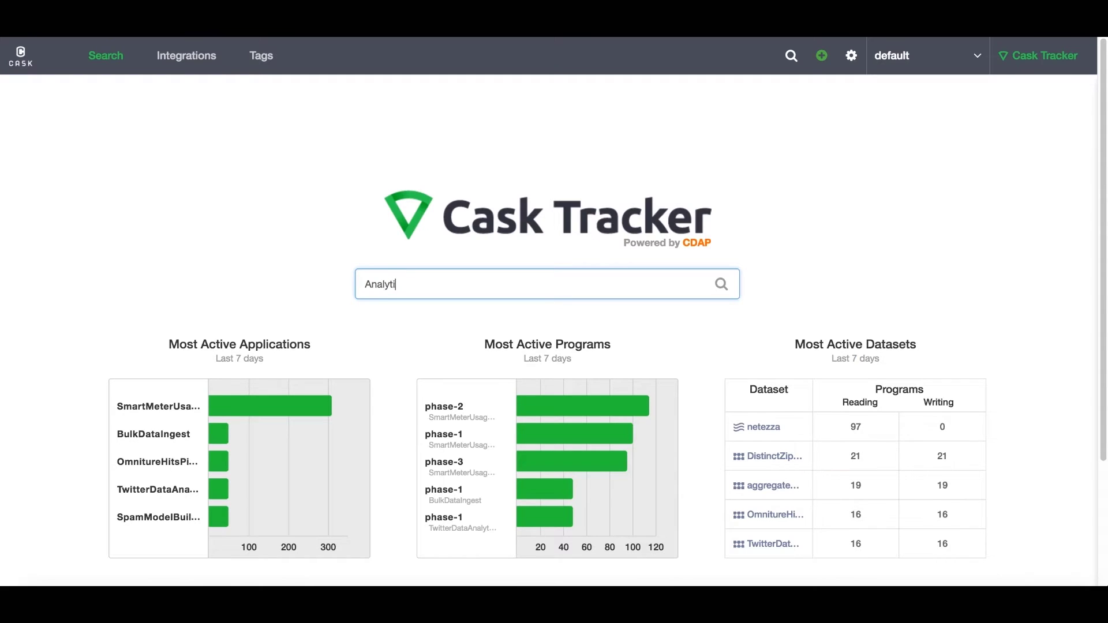
{"action": "type", "text": "*"}
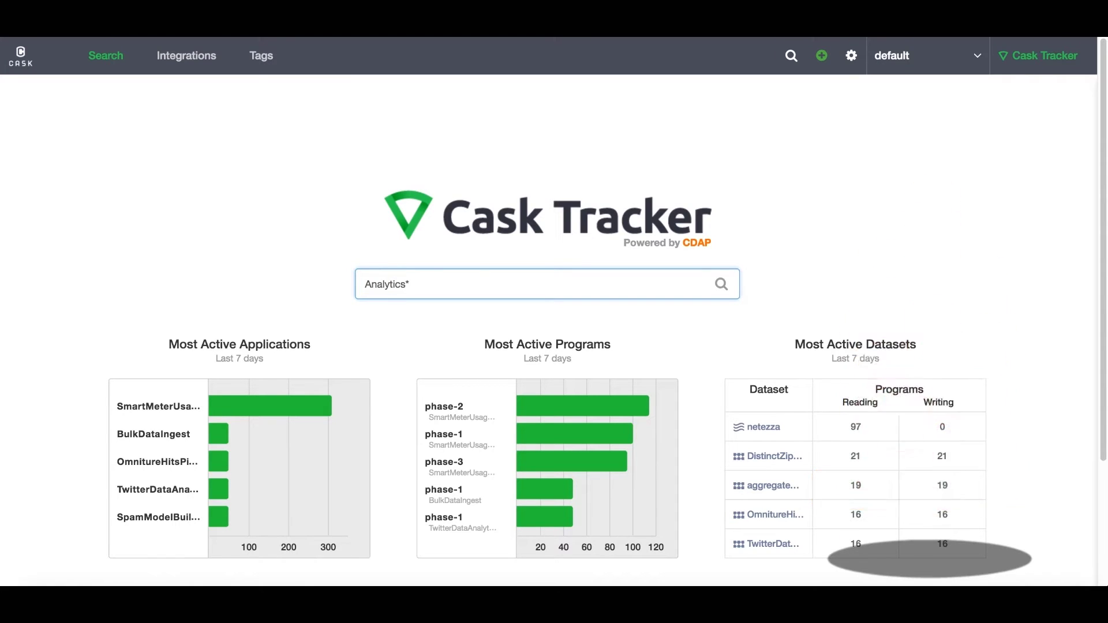
{"action": "key", "text": "Return"}
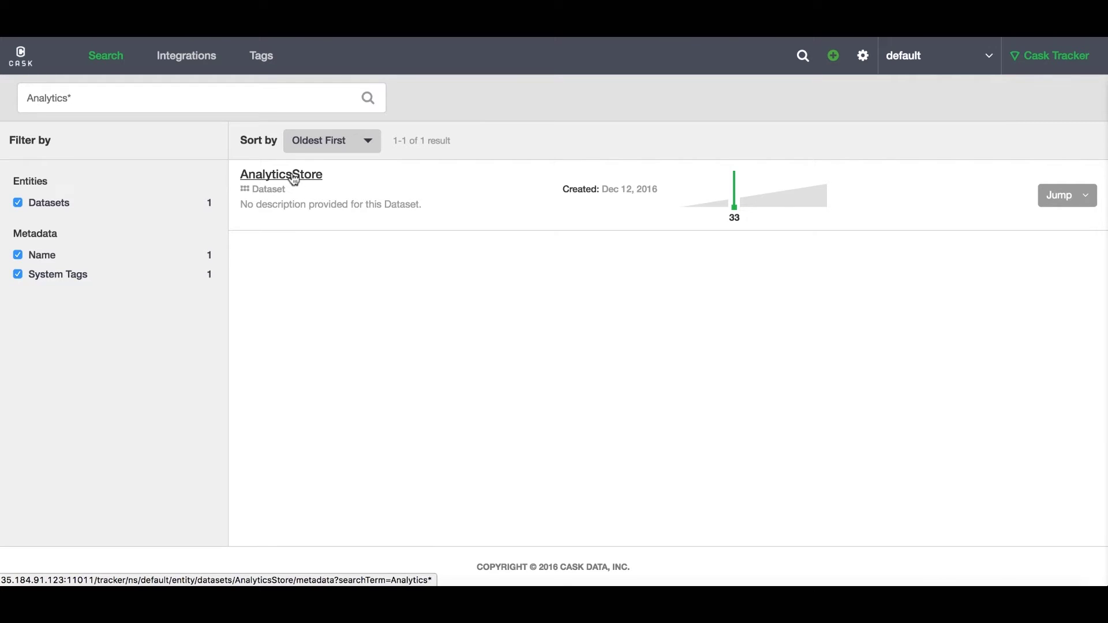
{"action": "left_click", "coordinate": [293, 179]}
Review AnalyticsStore's Lineage, Audit Log, Preview and Usage views.
{"action": "left_click", "coordinate": [431, 150]}
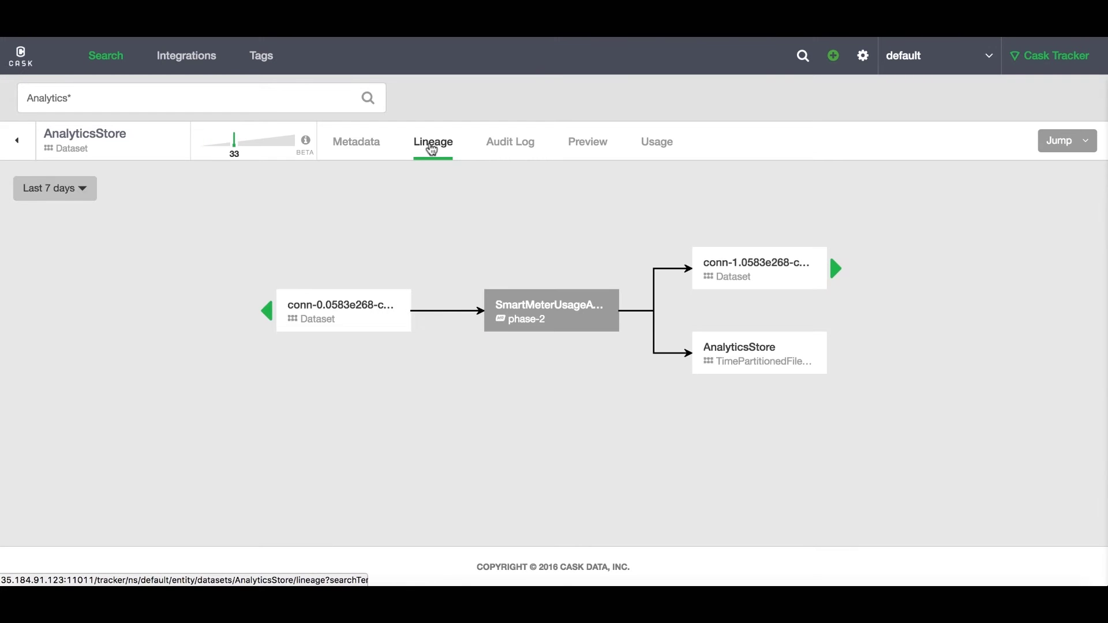
{"action": "left_click", "coordinate": [524, 145]}
{"action": "left_click", "coordinate": [591, 146]}
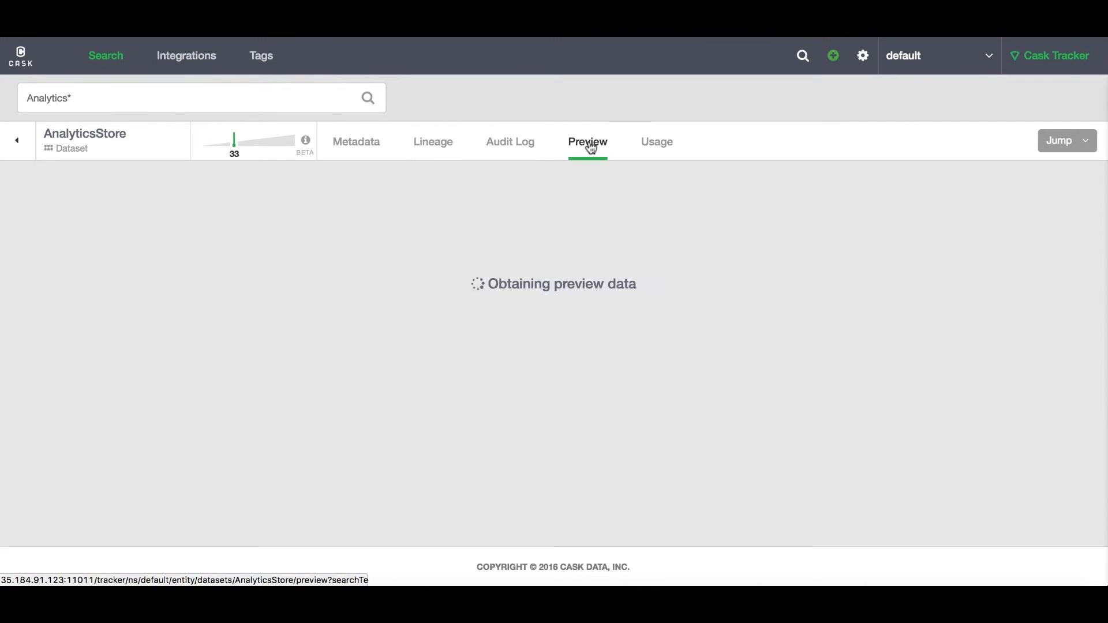
{"action": "left_click", "coordinate": [665, 149]}
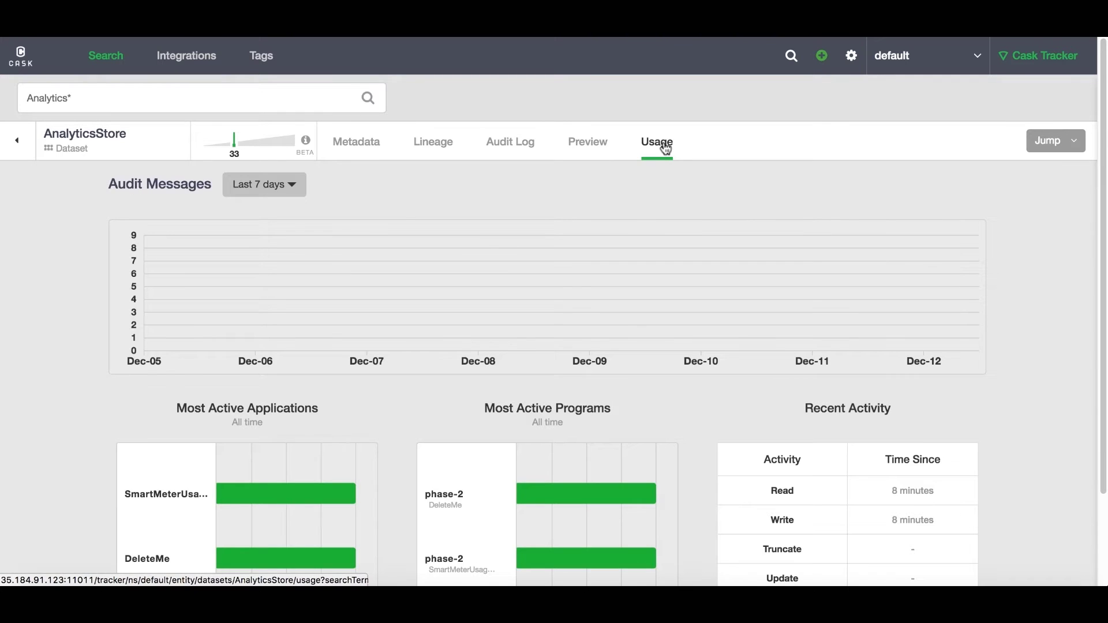
In Cask Market, browse the Use Cases, Pipelines, Datapacks and Artifacts categories.
{"action": "left_click", "coordinate": [821, 56]}
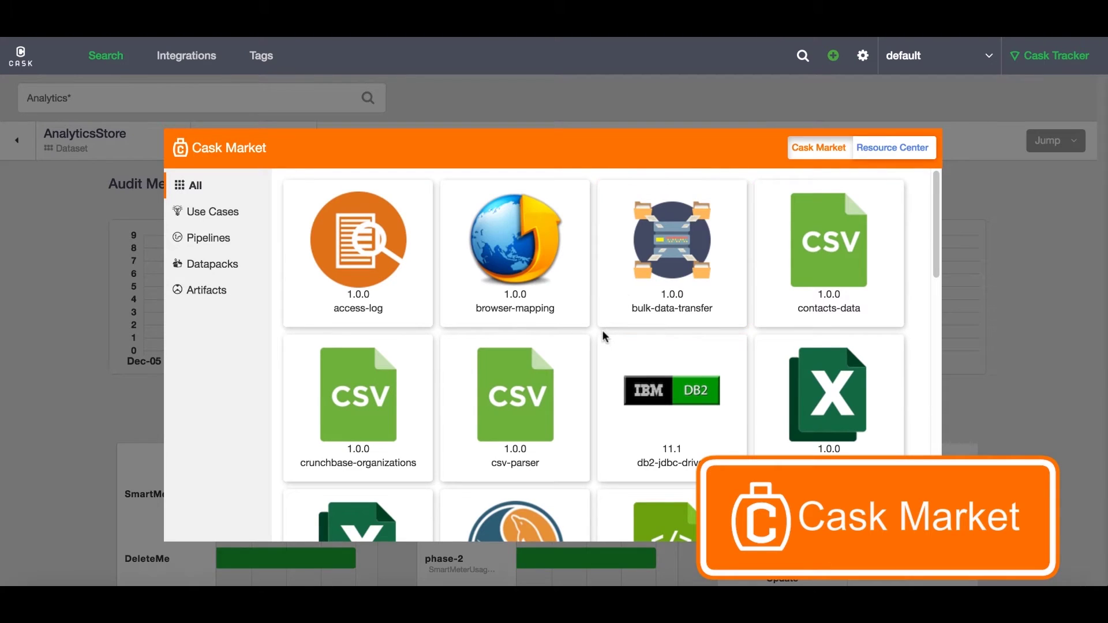
{"action": "left_click", "coordinate": [210, 213]}
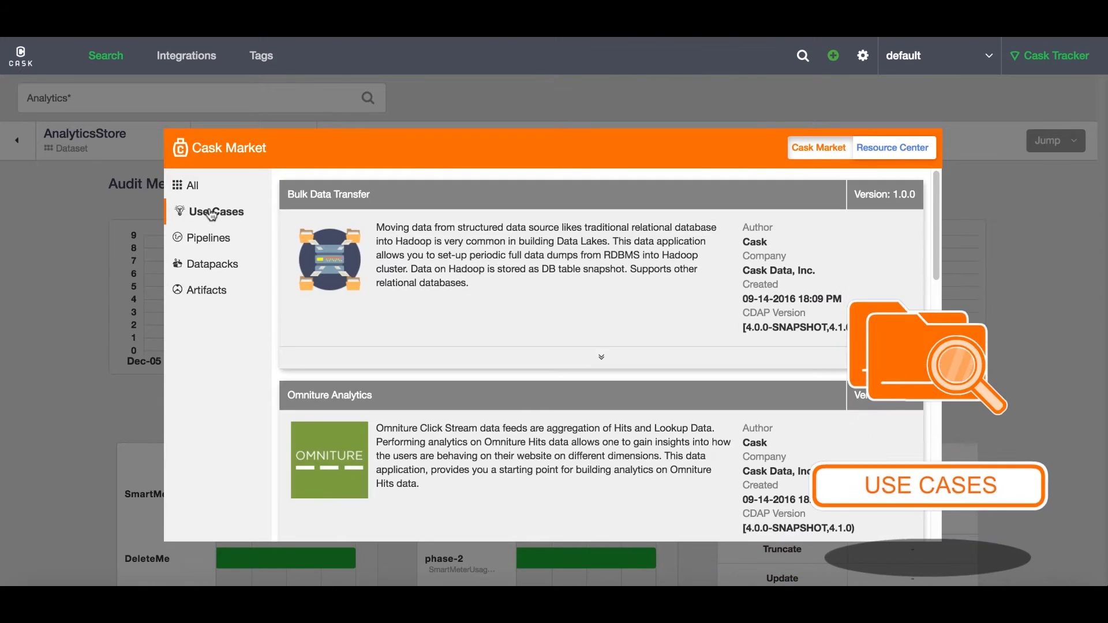
{"action": "left_click", "coordinate": [206, 240]}
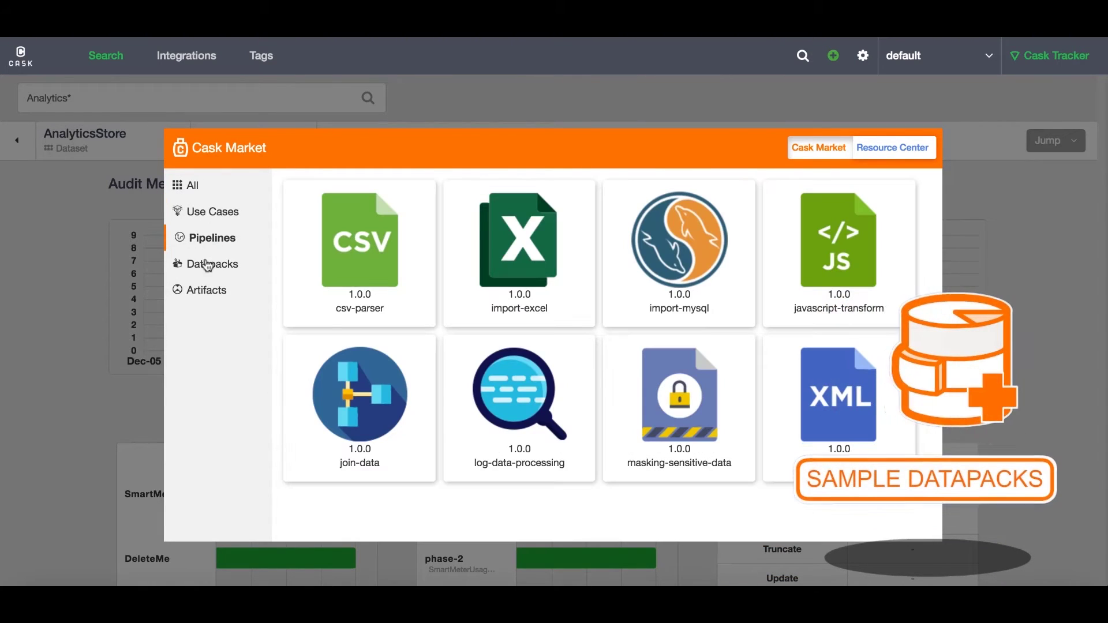
{"action": "left_click", "coordinate": [206, 265]}
{"action": "left_click", "coordinate": [207, 295]}
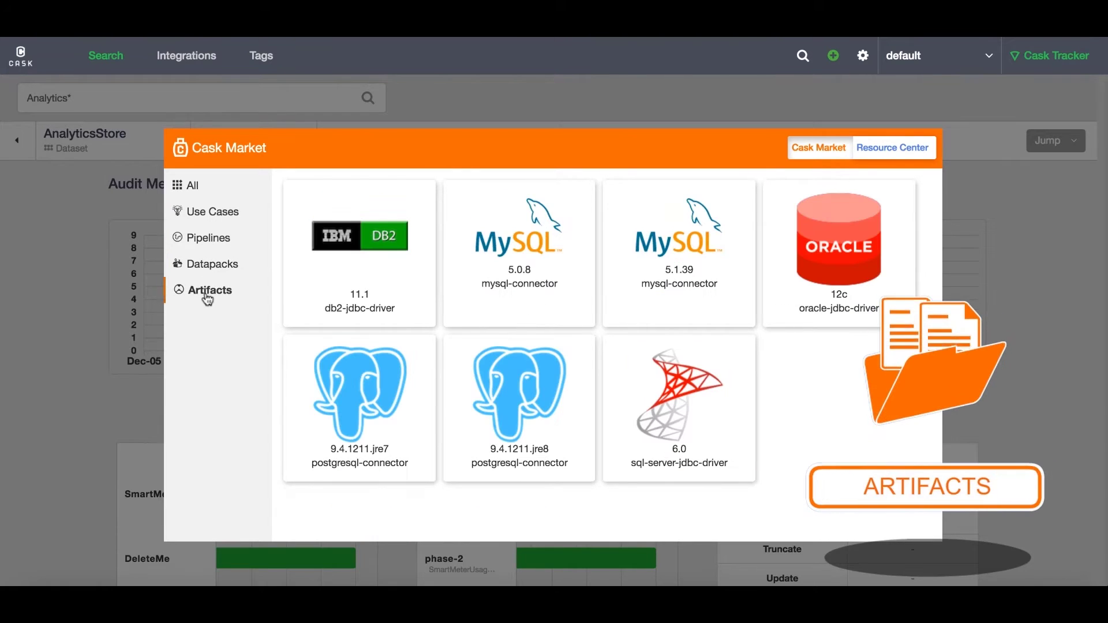
Return to Use Cases and expand Omniture Analytics into its five deployment steps.
{"action": "left_click", "coordinate": [213, 213]}
{"action": "scroll", "coordinate": [514, 306], "scroll_direction": "down", "scroll_amount": 3}
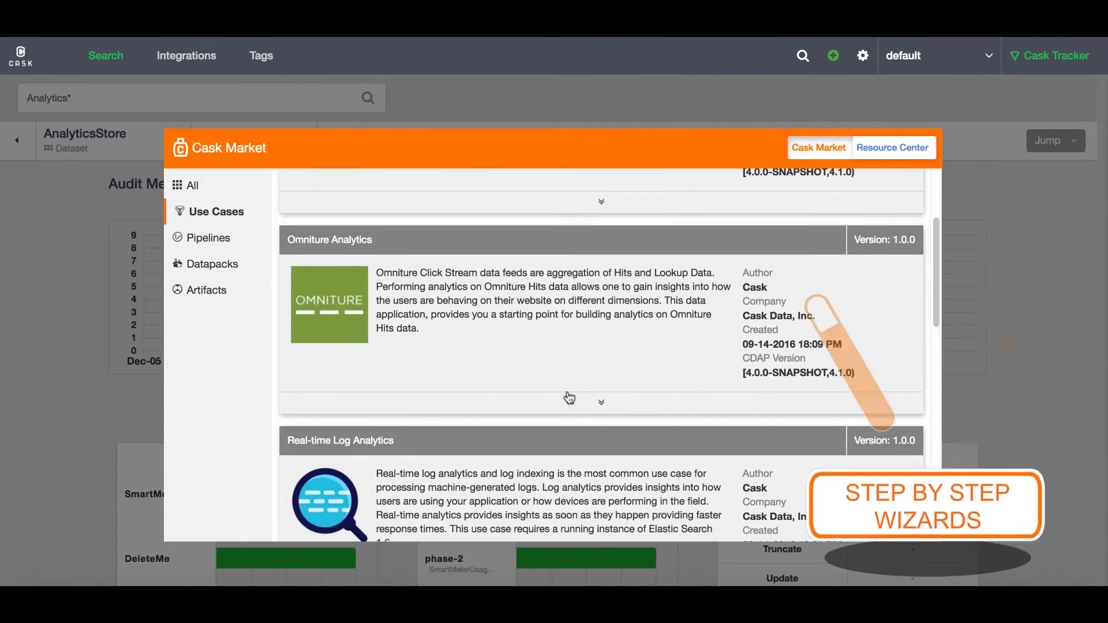
{"action": "left_click", "coordinate": [595, 402]}
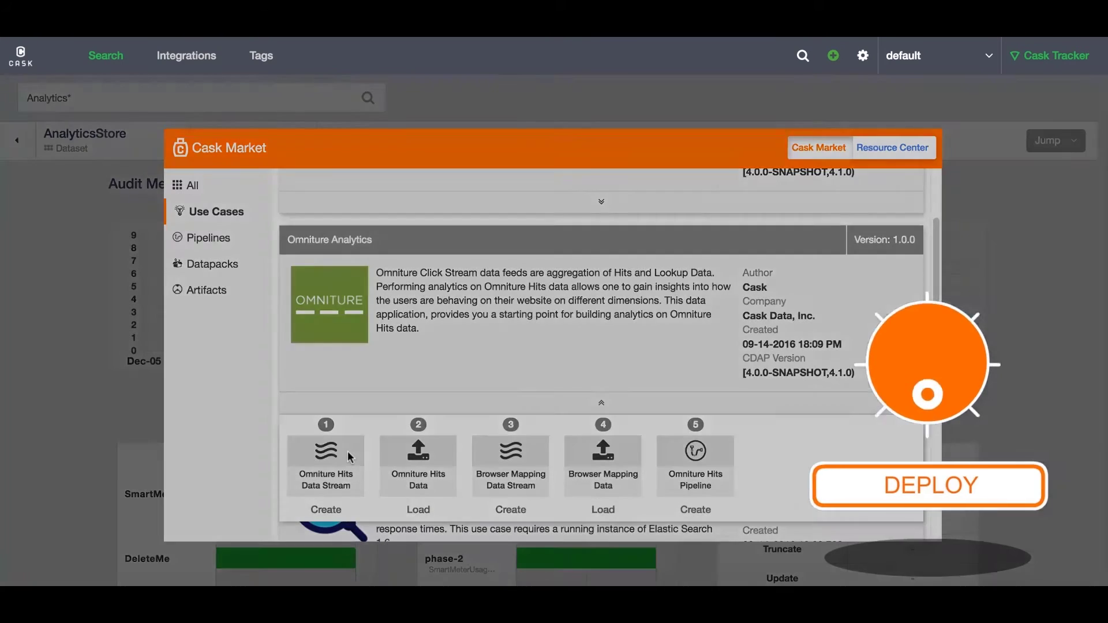
Create the Omniture Hits Data Stream with default settings.
{"action": "left_click", "coordinate": [348, 451]}
{"action": "left_click", "coordinate": [763, 448]}
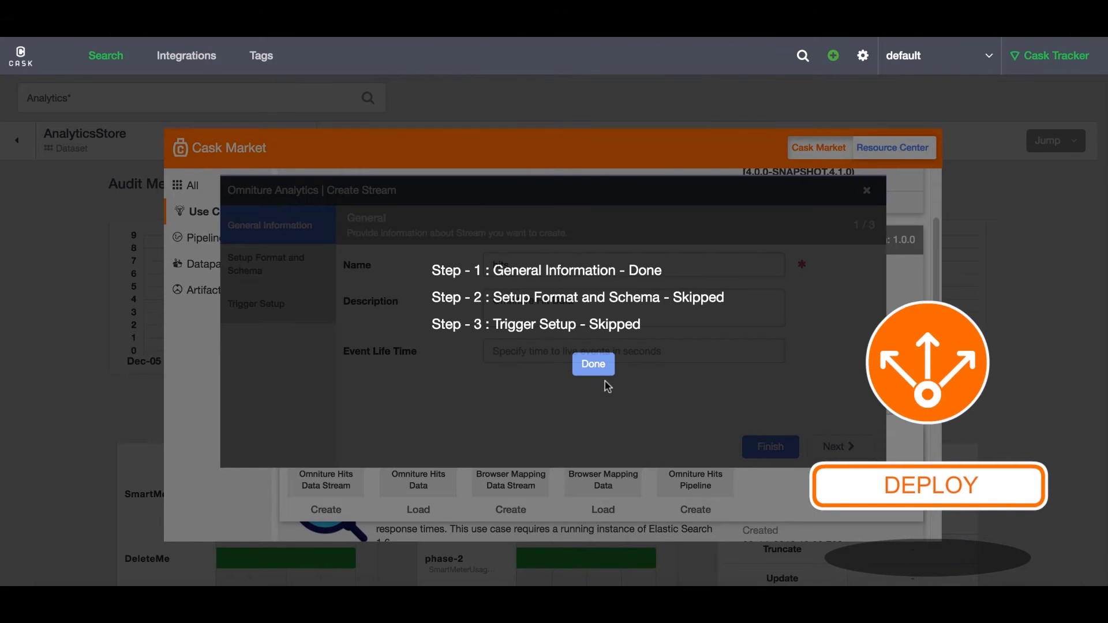
{"action": "left_click", "coordinate": [593, 365]}
Load the Omniture Hits Data into the 'hits' stream.
{"action": "left_click", "coordinate": [419, 453]}
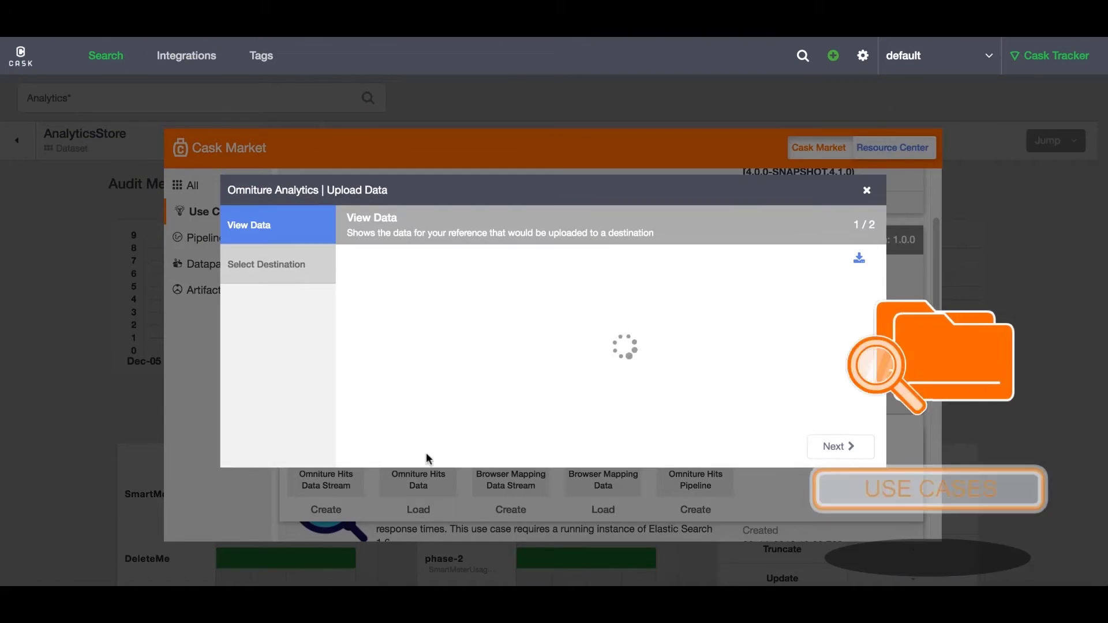
{"action": "left_click", "coordinate": [840, 447]}
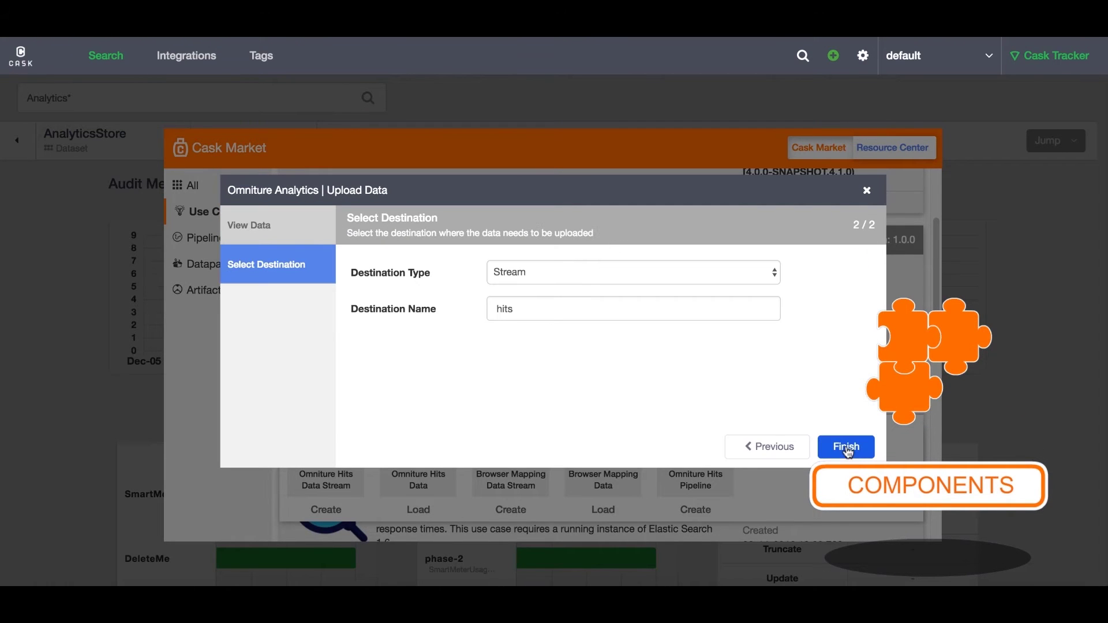
{"action": "left_click", "coordinate": [846, 449]}
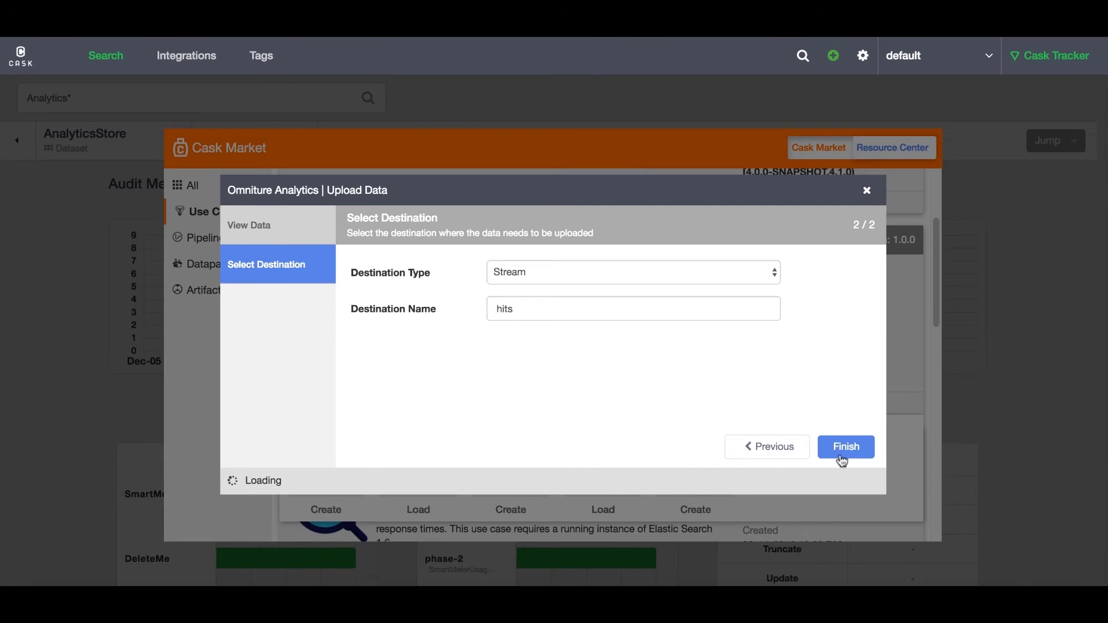